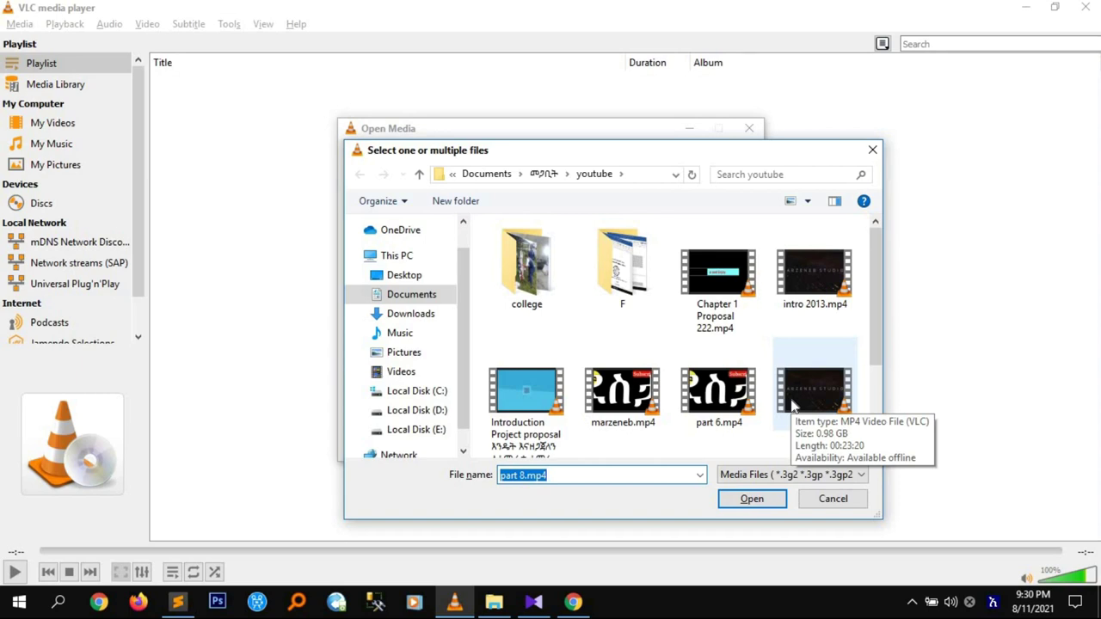
Cancel loading part 7.mp4 in the Open Media dialog and minimize VLC
click(792, 406)
click(763, 503)
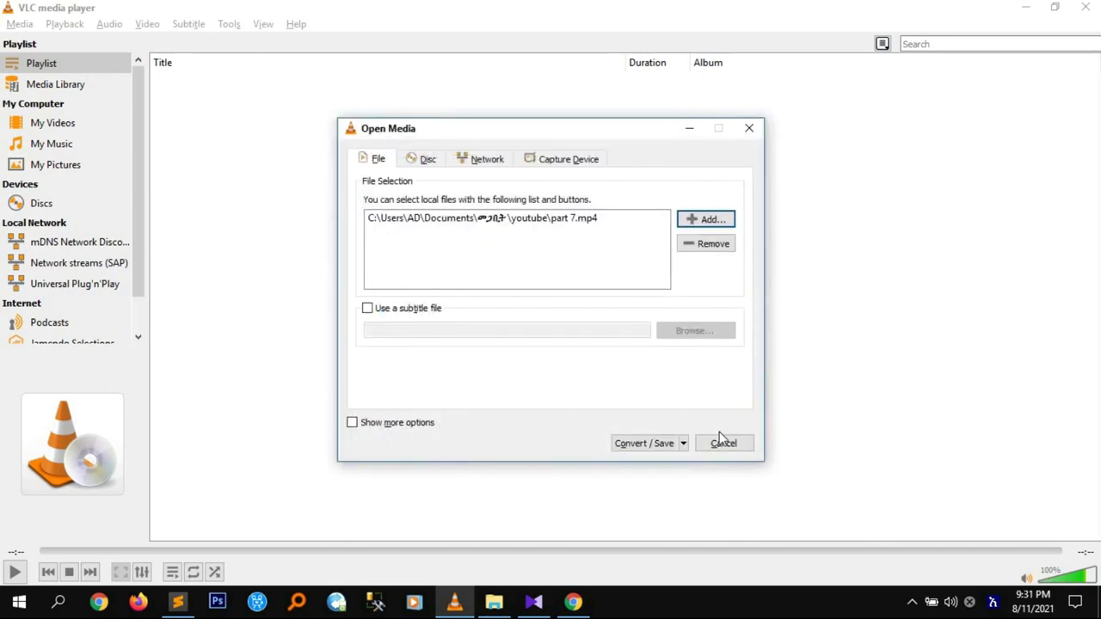
click(724, 443)
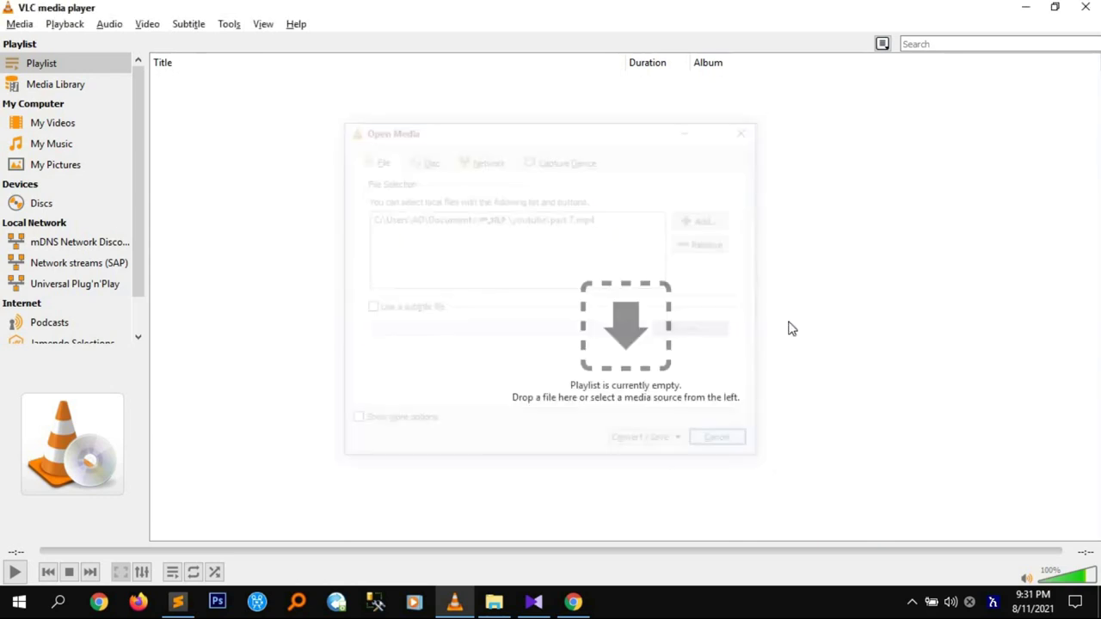
click(1026, 7)
Check part 7.mp4's details in the youtube folder: 0.98 GB, 23:20, 1920×1080
click(19, 602)
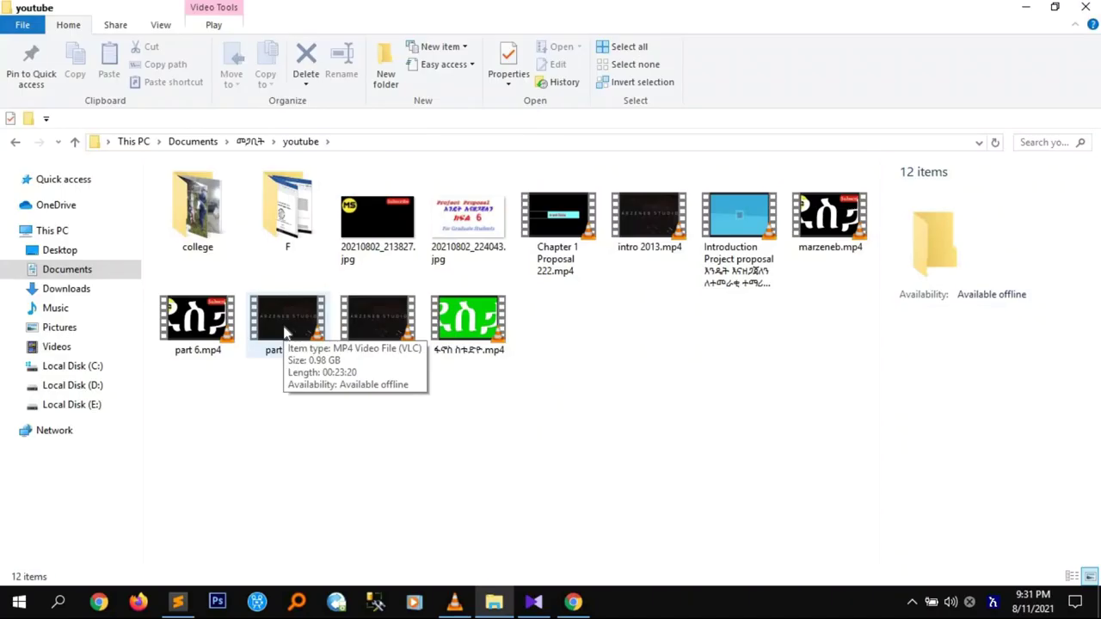
click(287, 331)
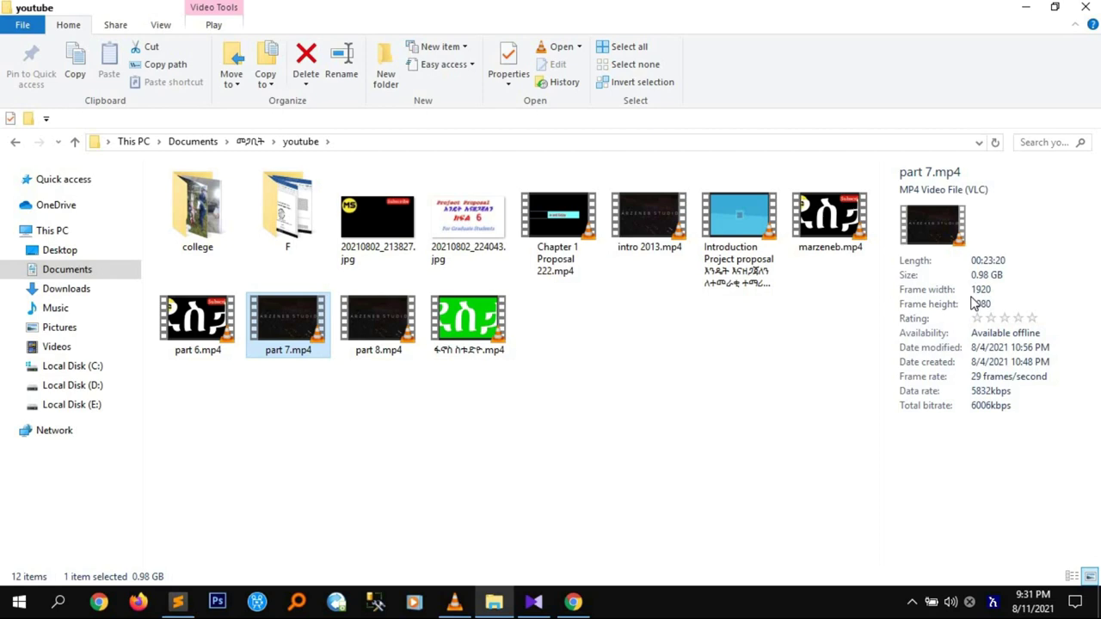
click(990, 317)
Open Media > Convert / Save and add part 7.mp4 from the youtube folder
click(456, 602)
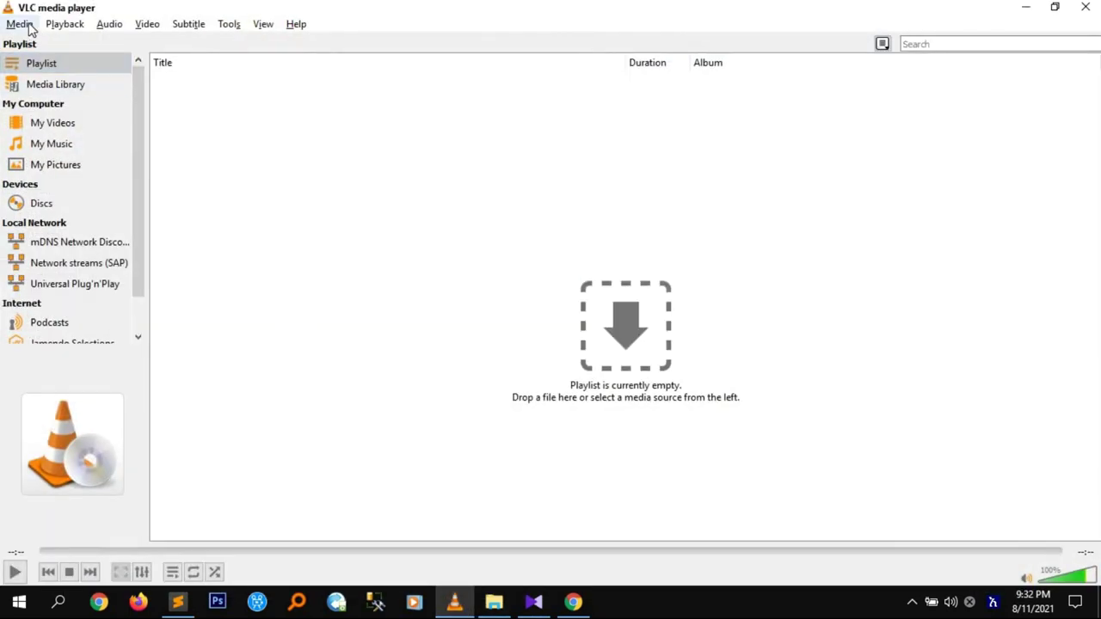
click(28, 26)
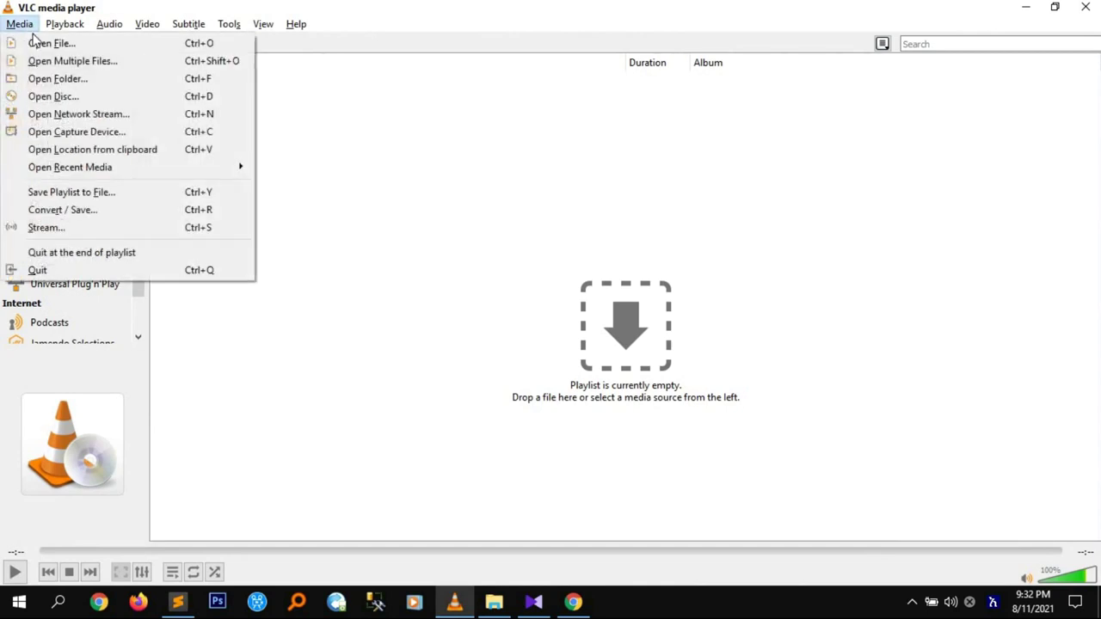
click(81, 213)
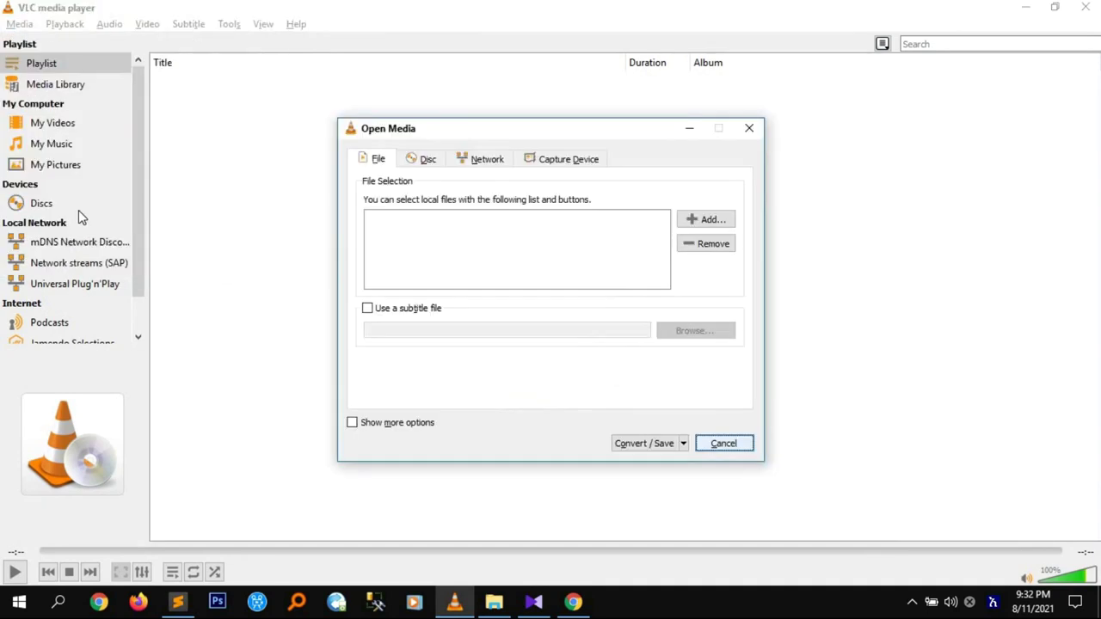
click(708, 222)
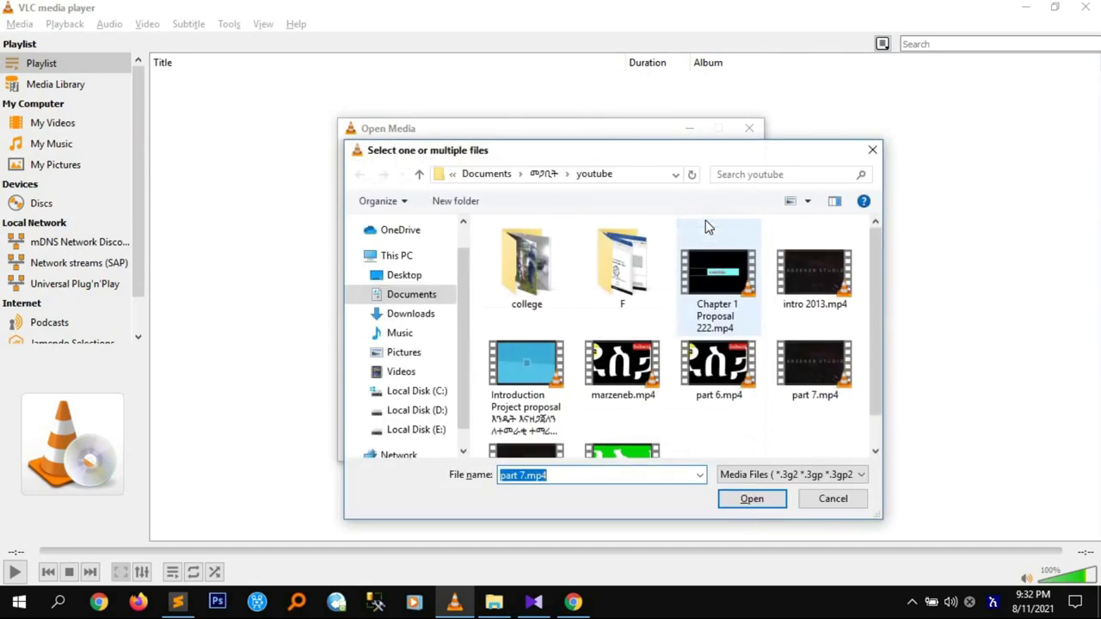
click(811, 374)
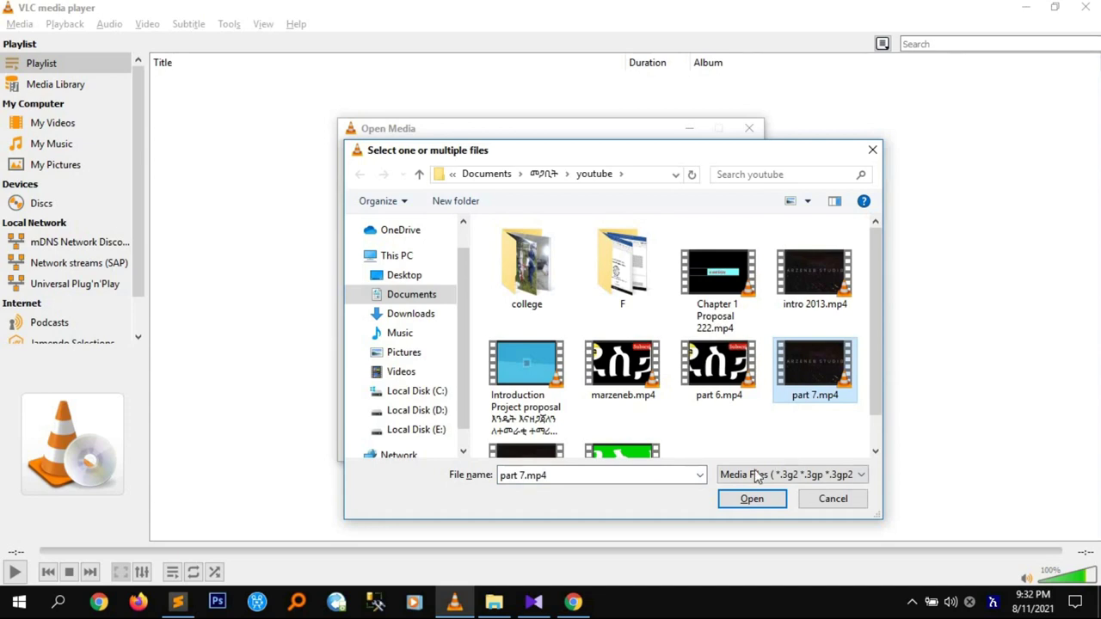
click(738, 502)
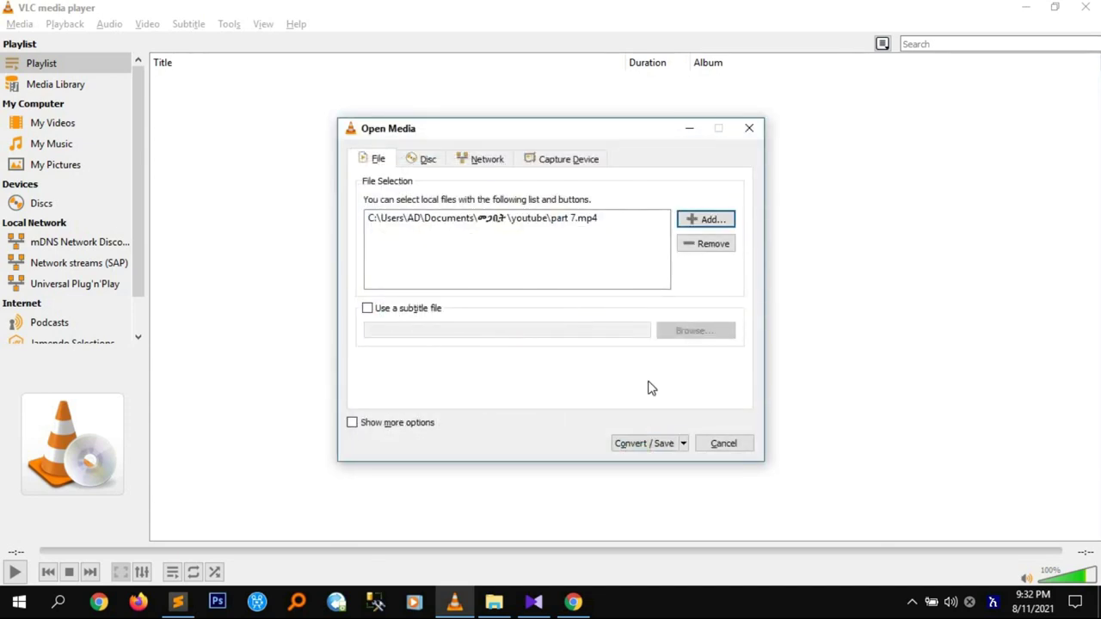
Review the output profiles and keep Video - H.264 + MP3 (MP4) for the conversion
click(638, 444)
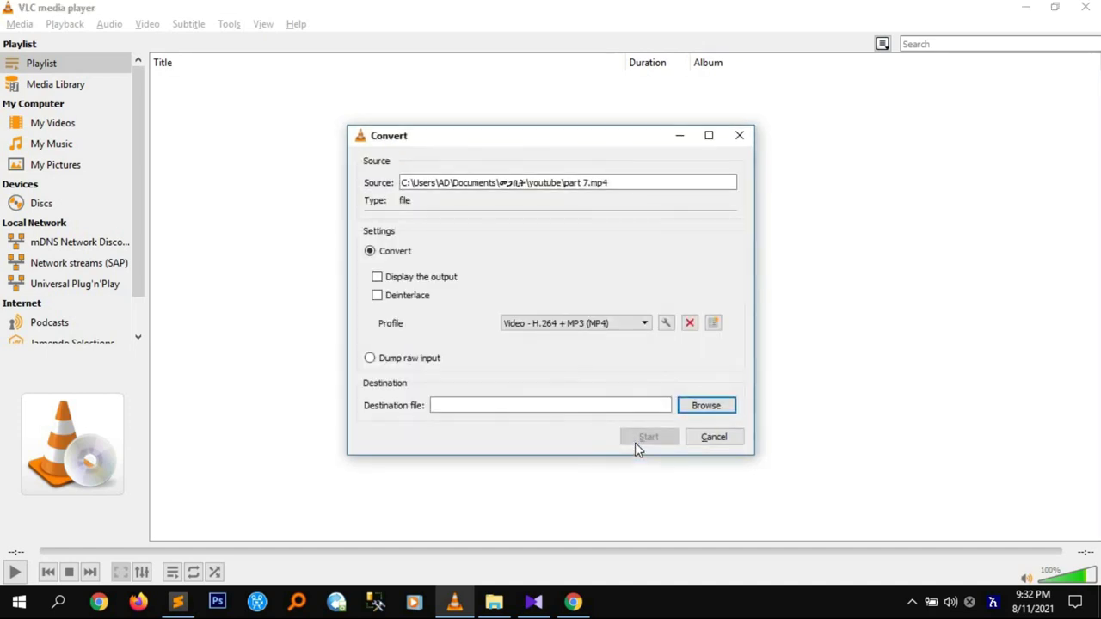
click(646, 327)
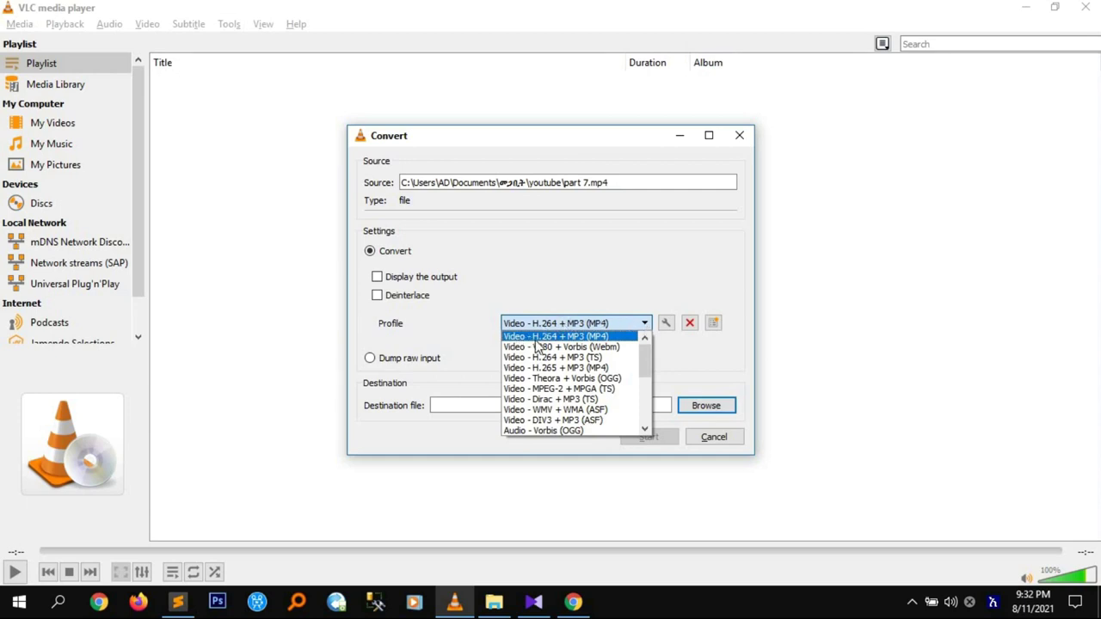
click(610, 338)
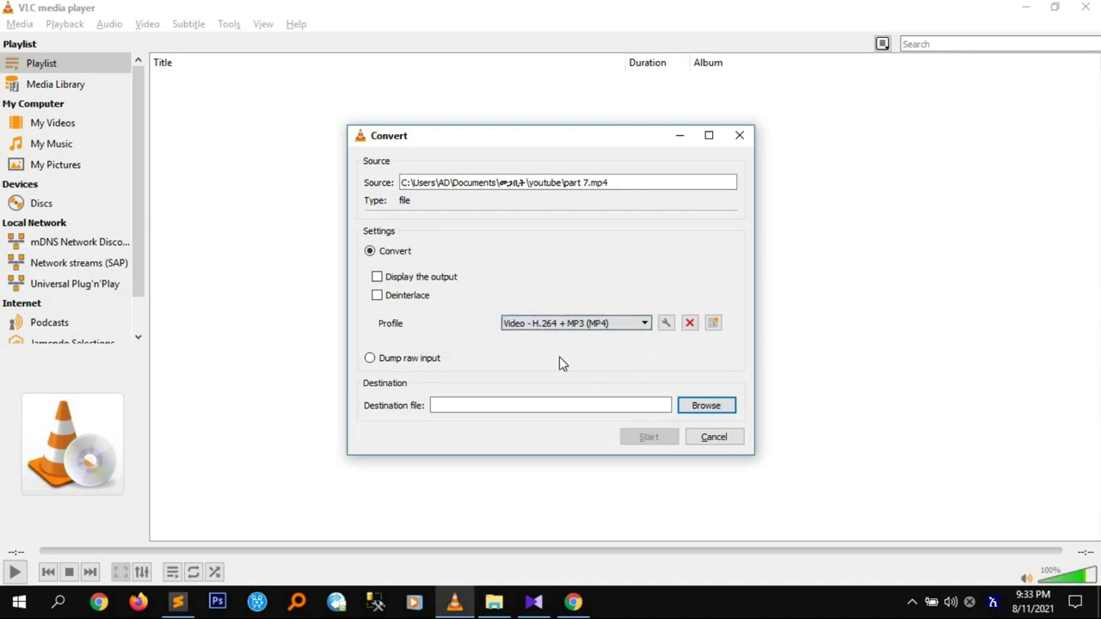
click(609, 323)
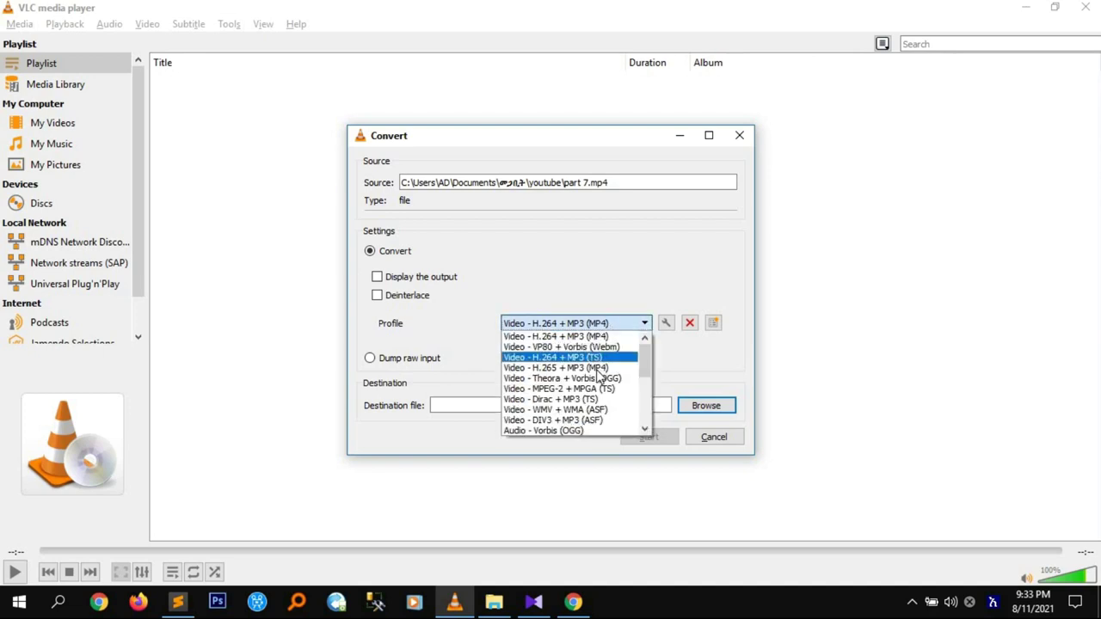
scroll(599, 376, down, 3)
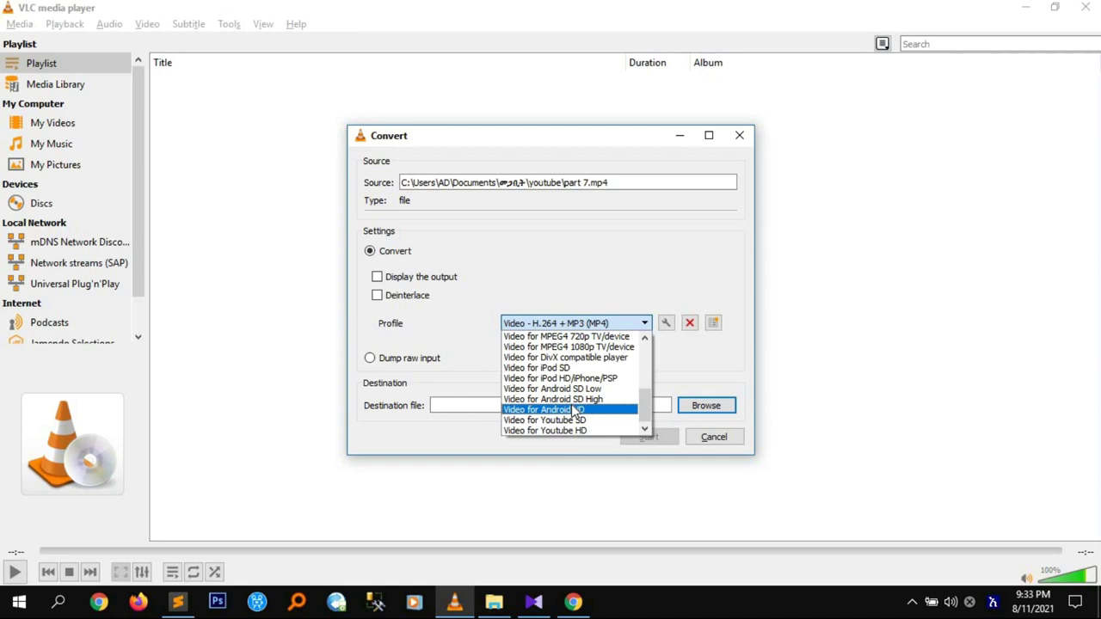
scroll(576, 381, up, 3)
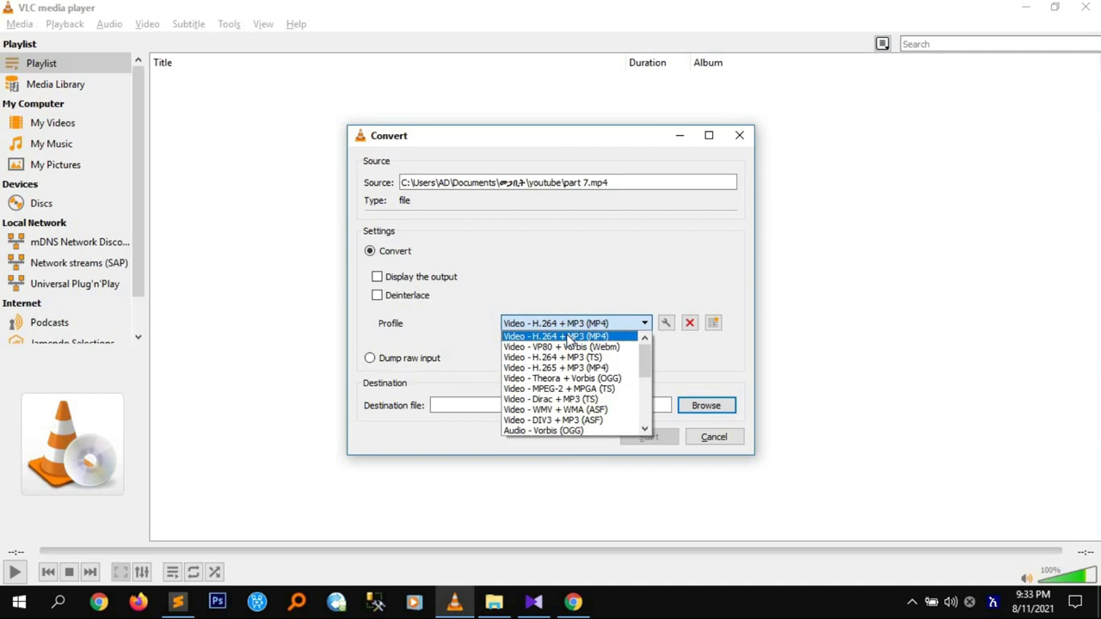
click(568, 337)
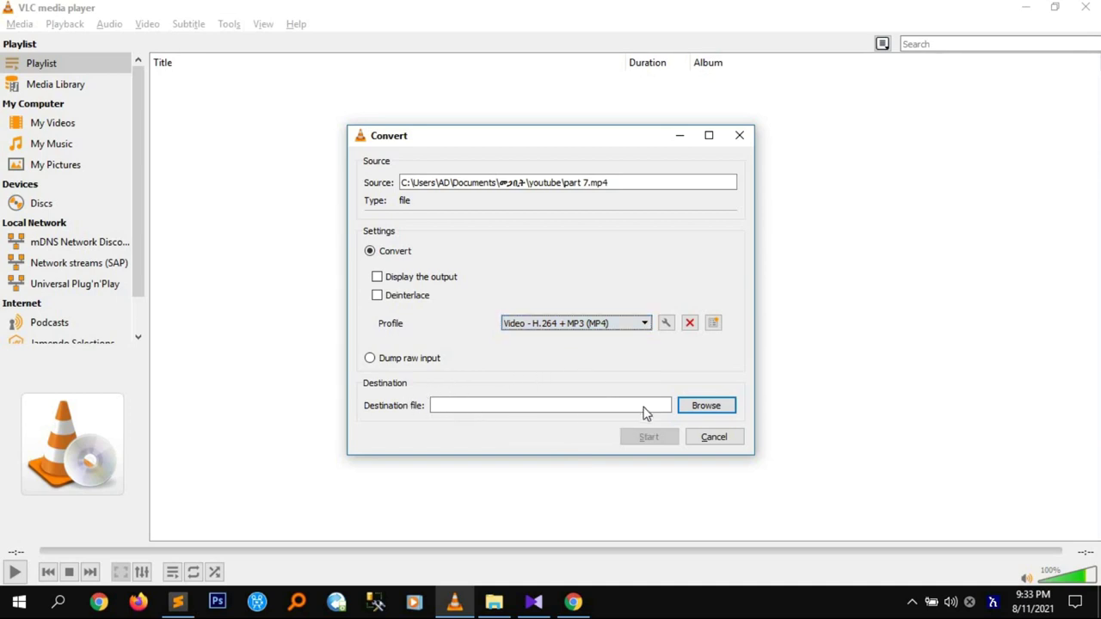
click(702, 409)
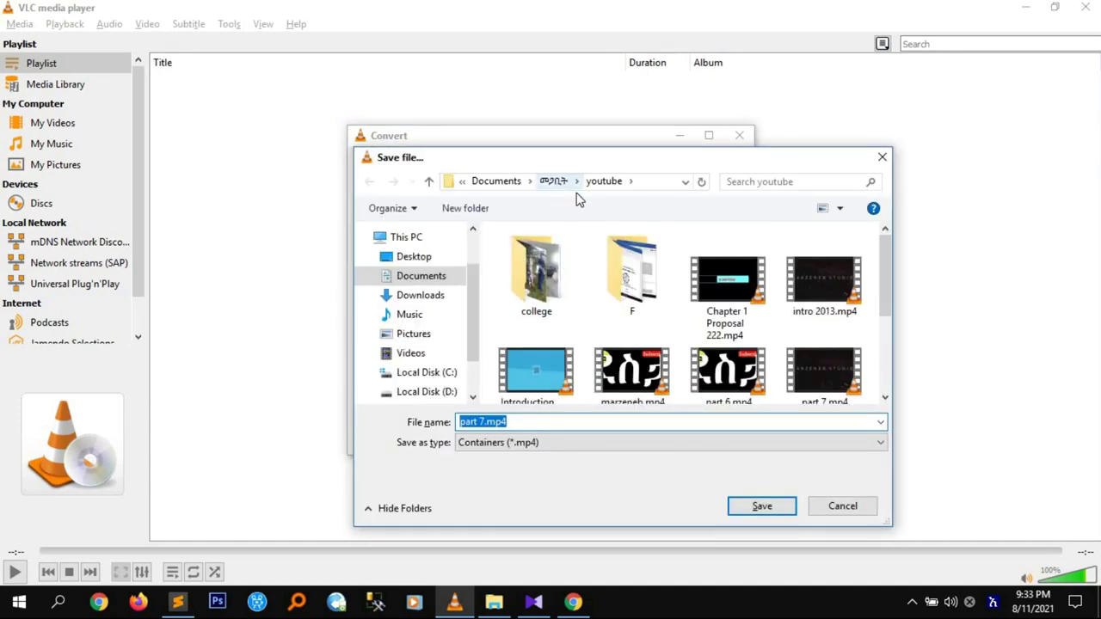
Set the destination to part 7.mp4 on the Desktop and start converting
scroll(647, 268, down, 2)
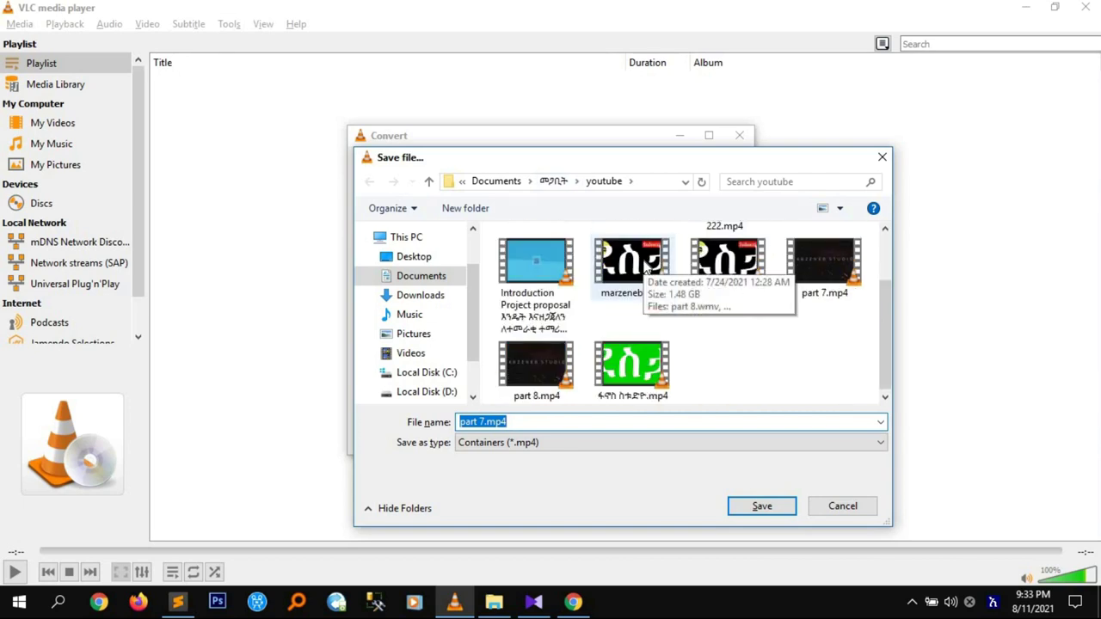
click(414, 258)
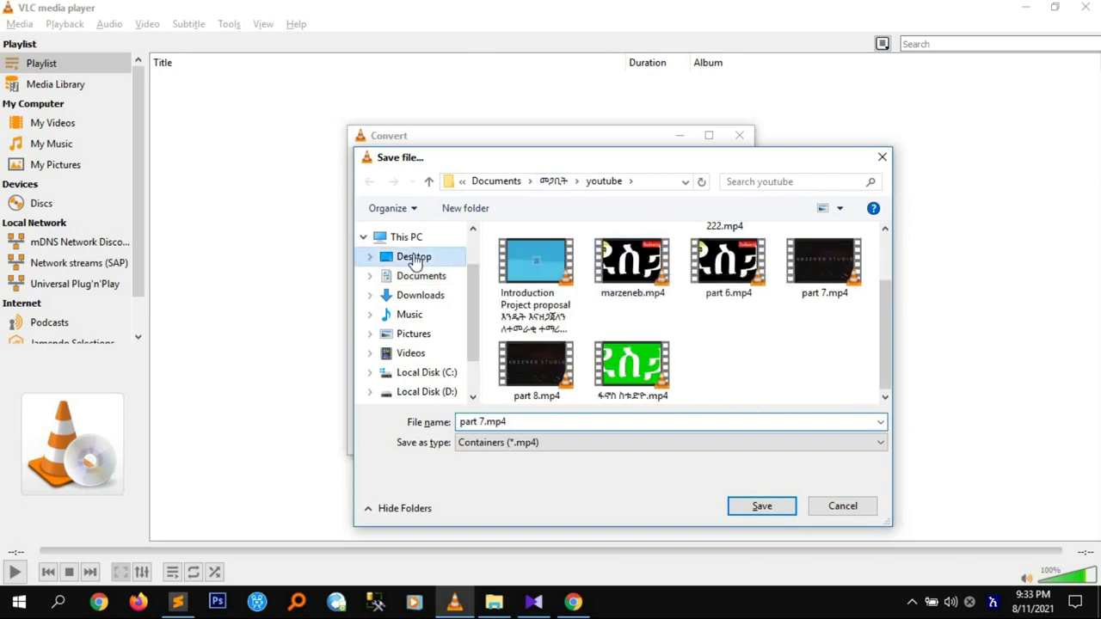
scroll(702, 318, down, 6)
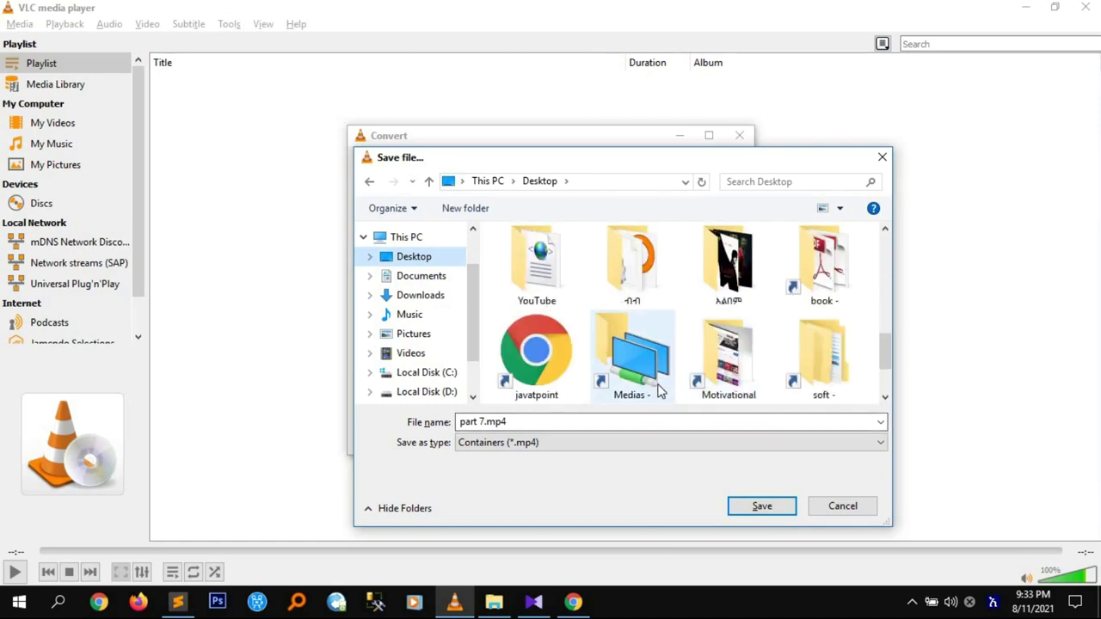
click(757, 507)
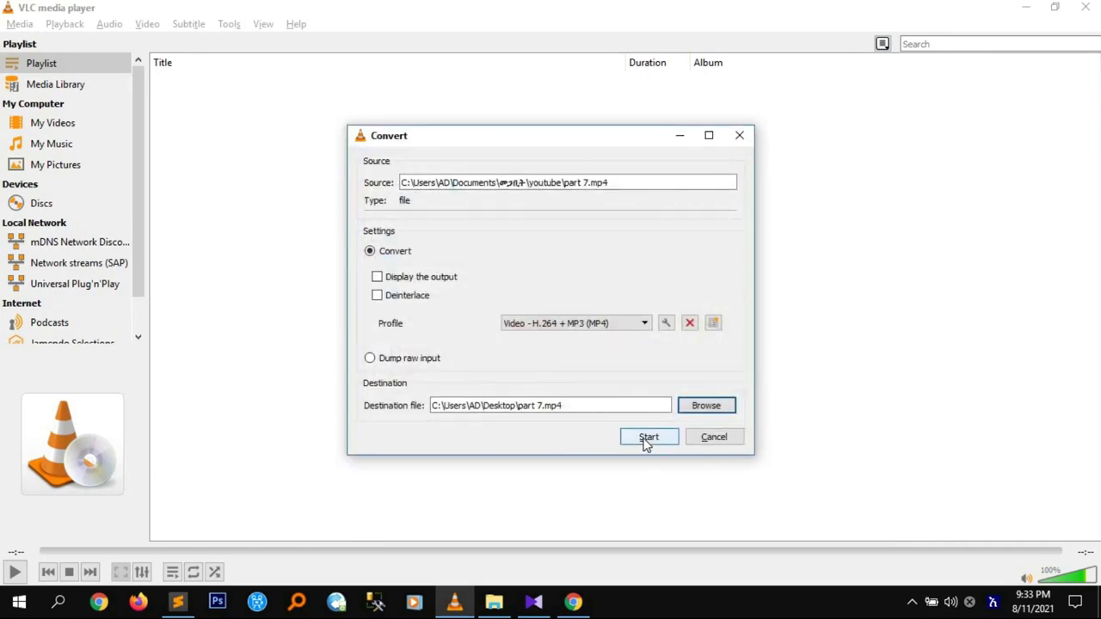
click(649, 437)
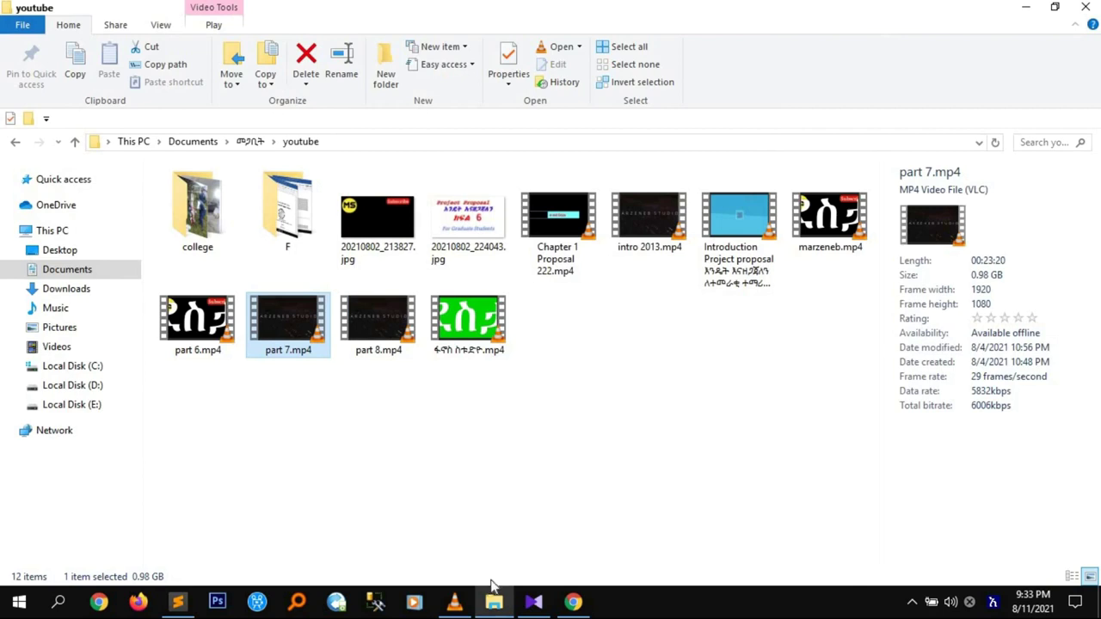
Bring VLC back to follow part 7.mp4's conversion until it finishes
click(455, 602)
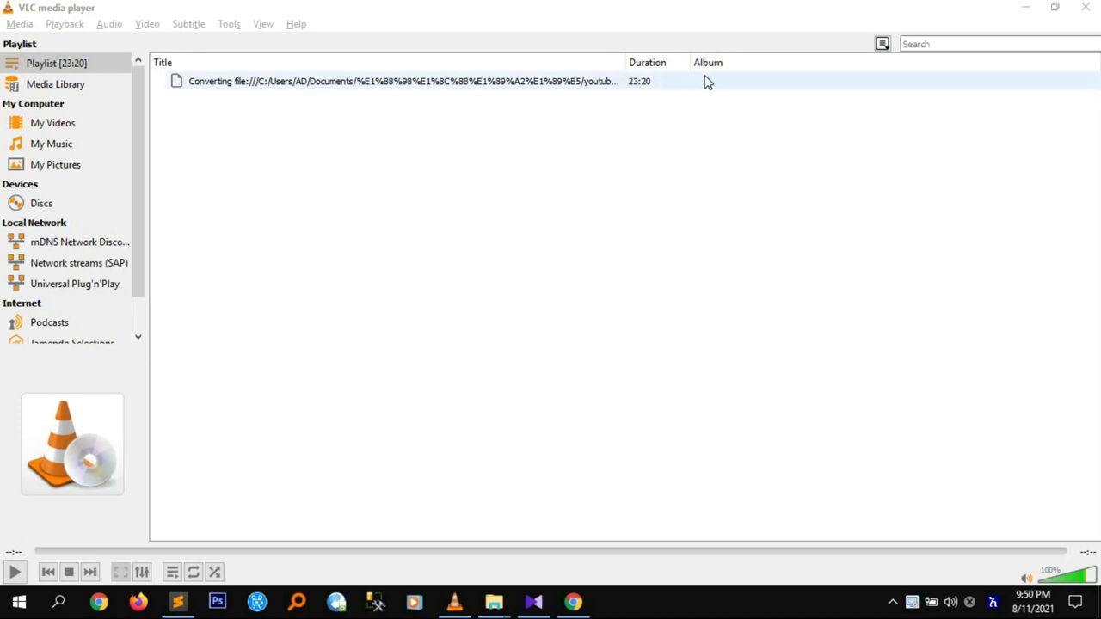
Minimize VLC to reveal the converted part 7.mp4 on the Desktop
click(1024, 7)
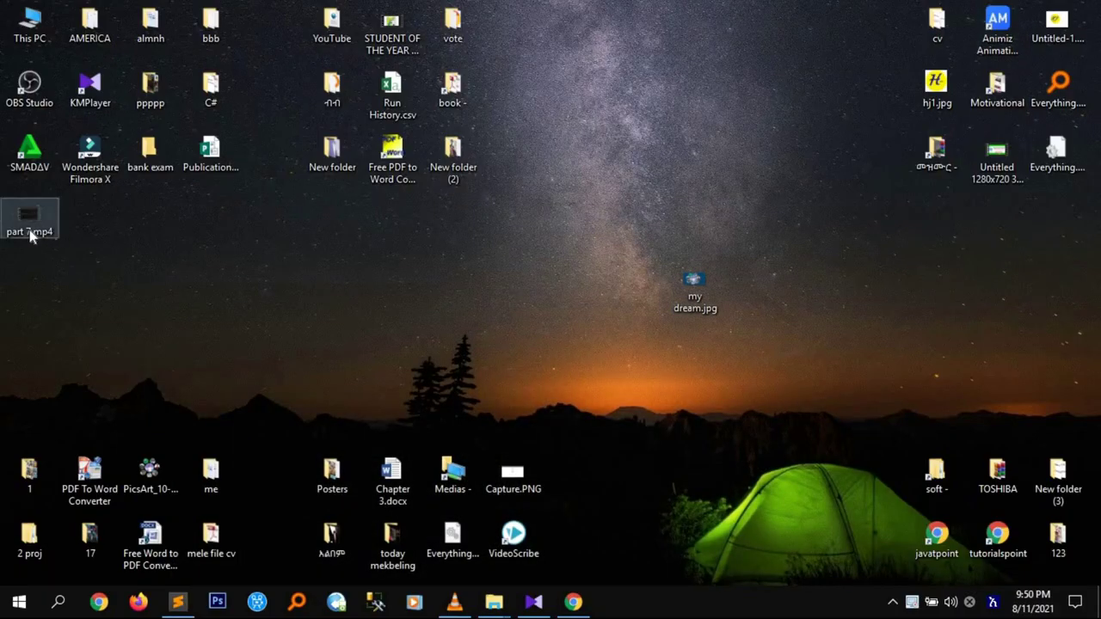
mouse_move(29, 217)
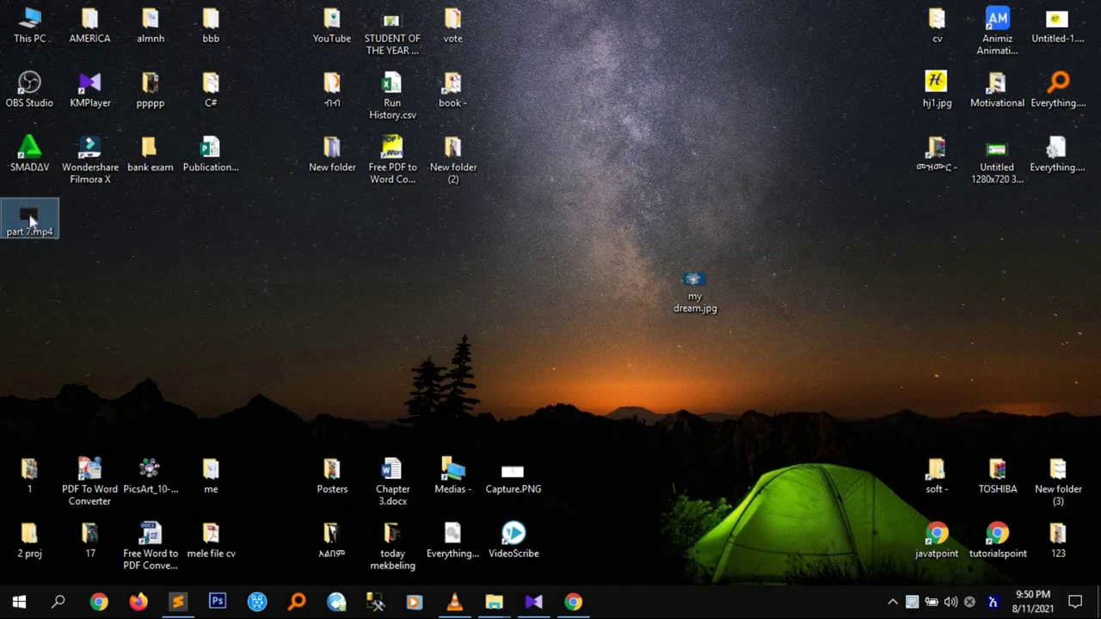
right_click(30, 222)
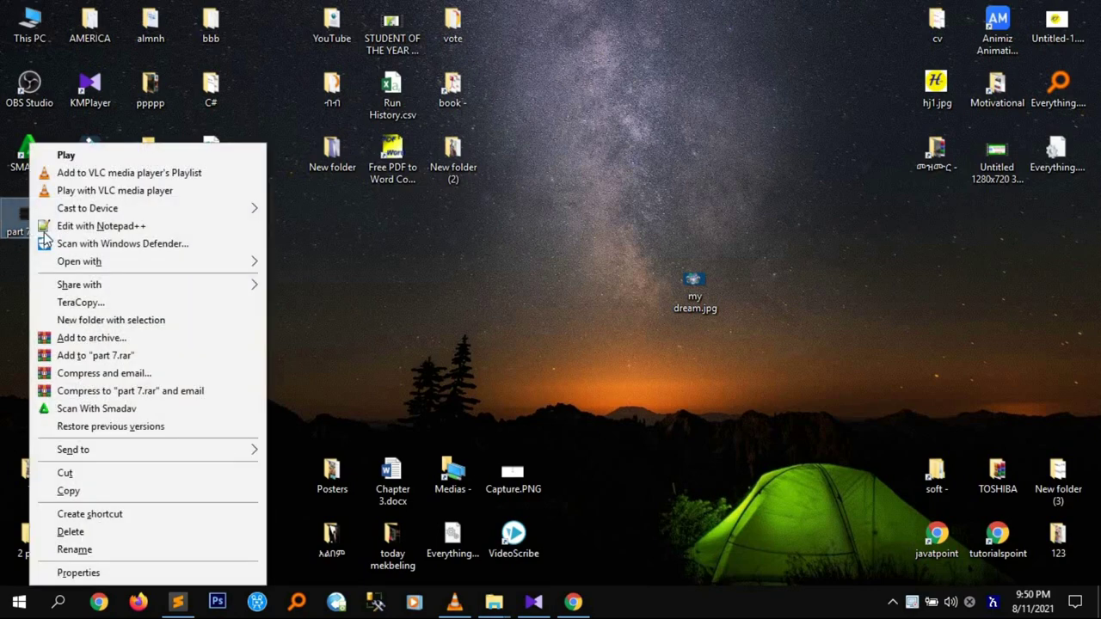
click(115, 572)
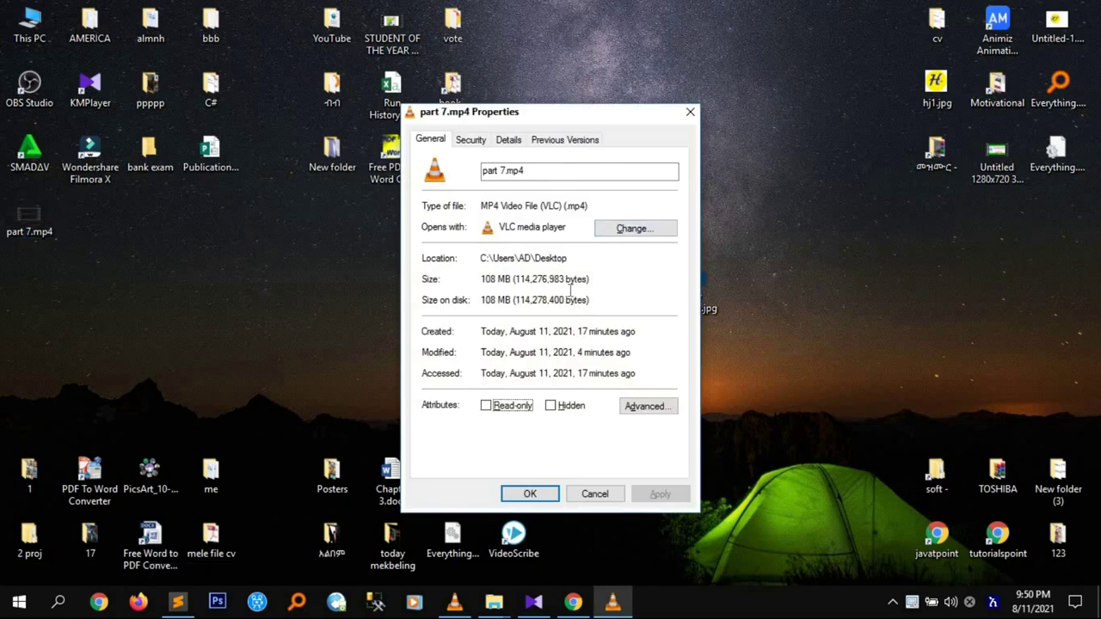
click(507, 142)
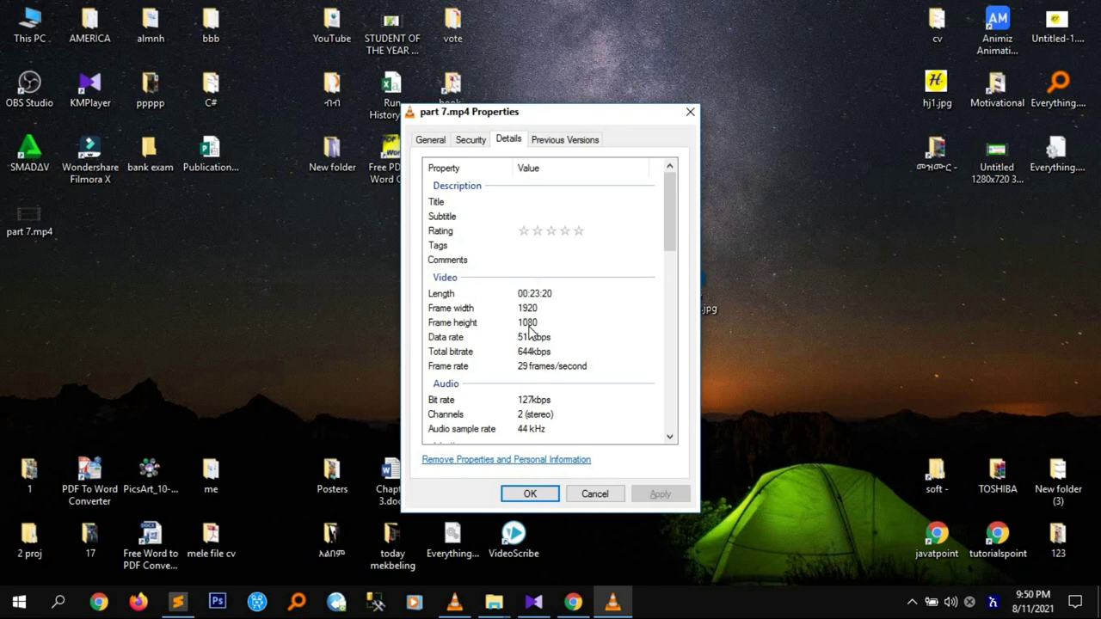
click(691, 113)
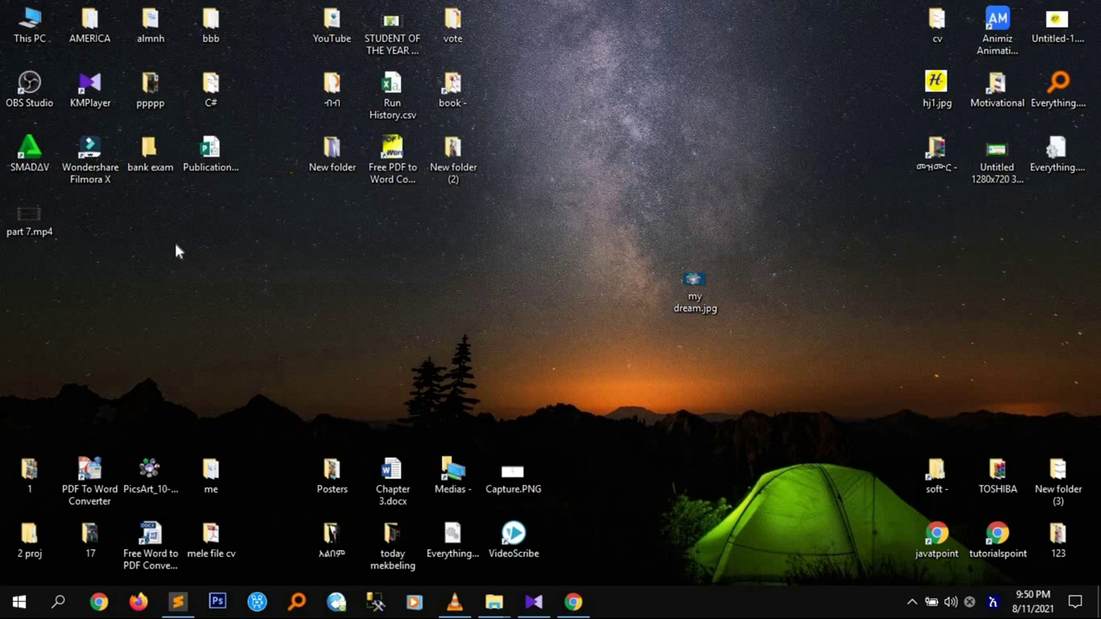